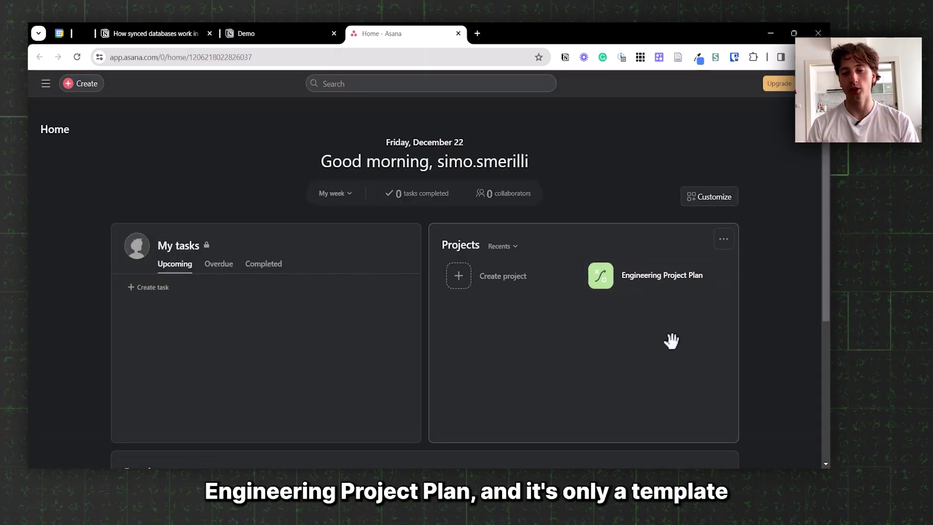
Open the Engineering Project Plan project in Asana and browse its Planning tasks and Board view
{"action": "left_click", "coordinate": [651, 282]}
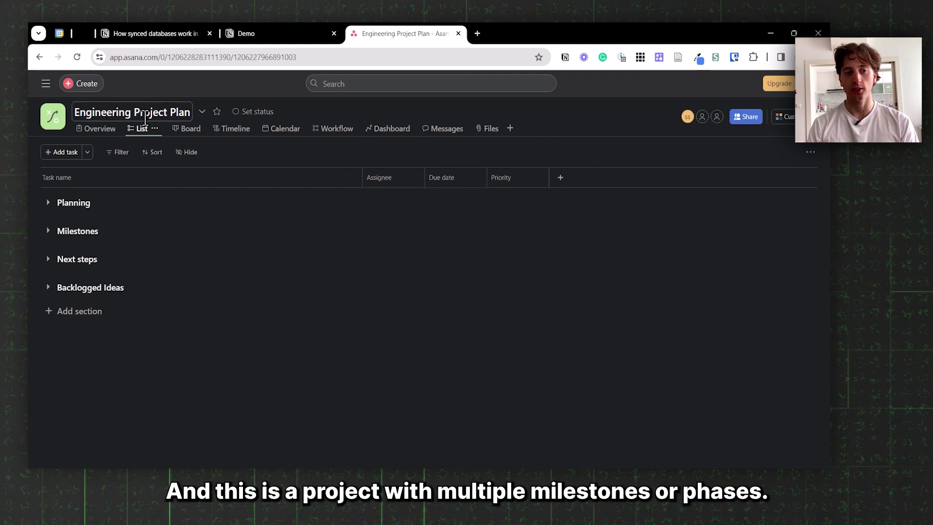
{"action": "left_click", "coordinate": [54, 202]}
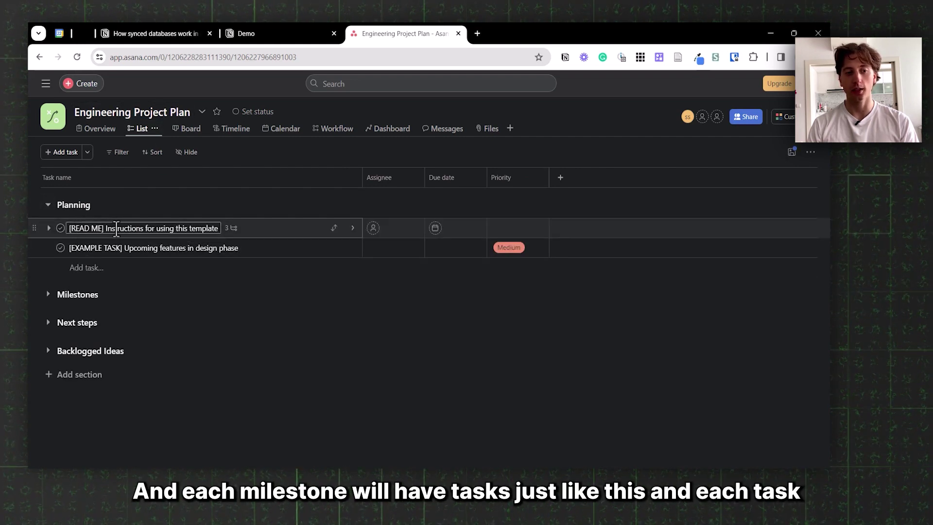
{"action": "left_click", "coordinate": [48, 227]}
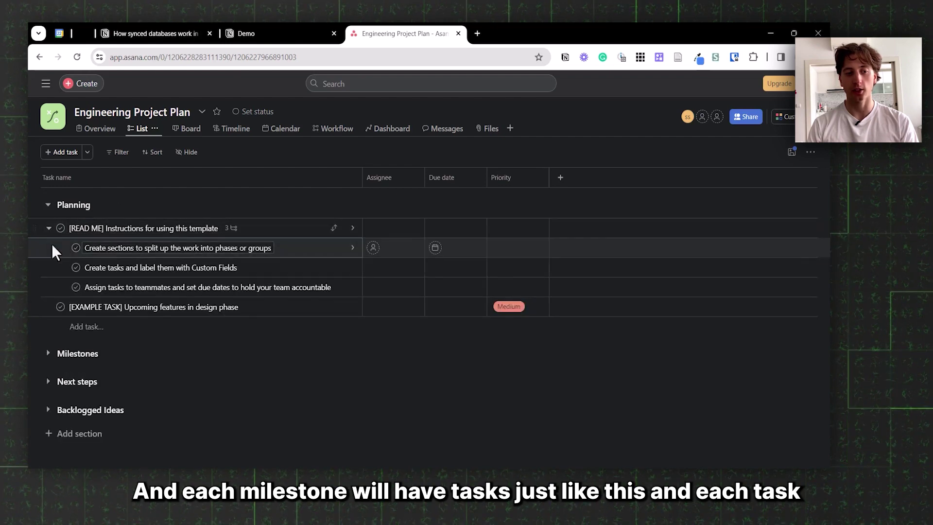
{"action": "left_click", "coordinate": [189, 130]}
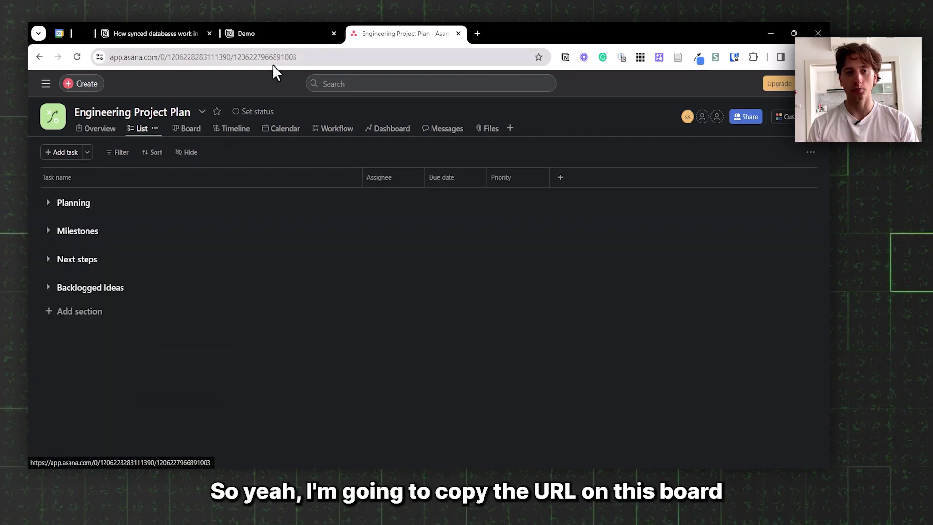
Copy the project's web address and return to the Notion Demo page
{"action": "left_click", "coordinate": [272, 56]}
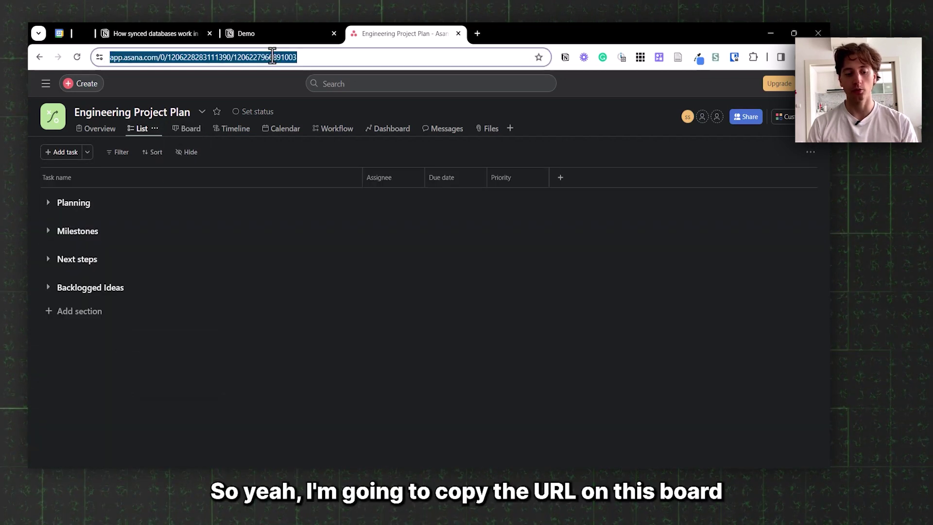
{"action": "key", "text": "ctrl+c"}
{"action": "left_click", "coordinate": [277, 34]}
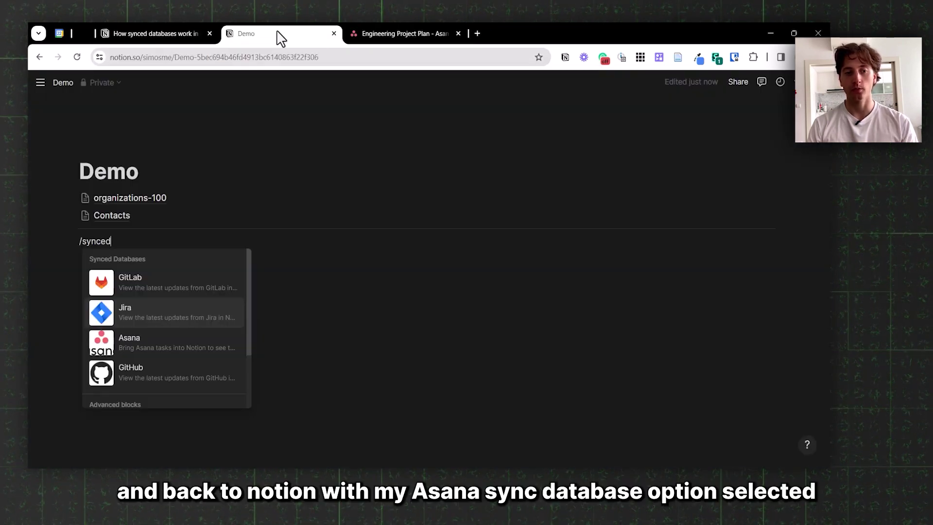
Insert an Asana synced database sourced from the Engineering Project Plan project
{"action": "left_click", "coordinate": [161, 351]}
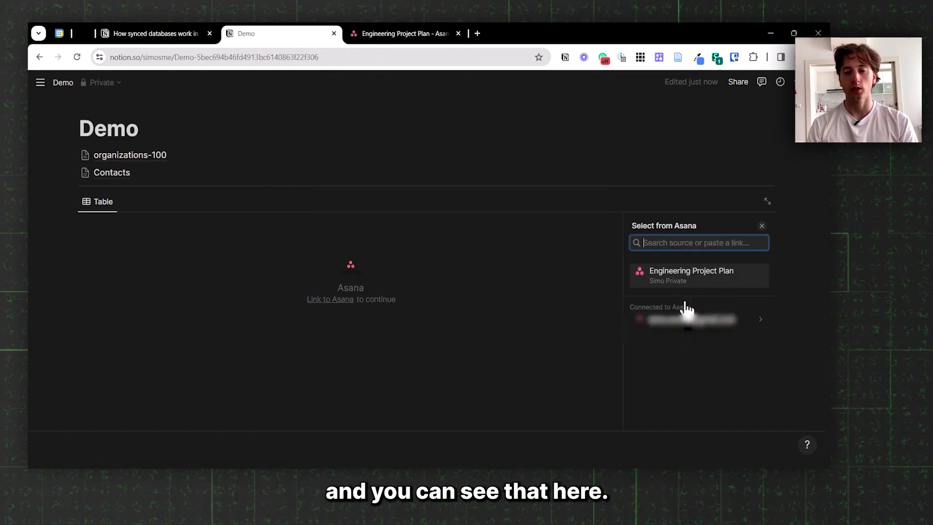
{"action": "key", "text": "ctrl+v"}
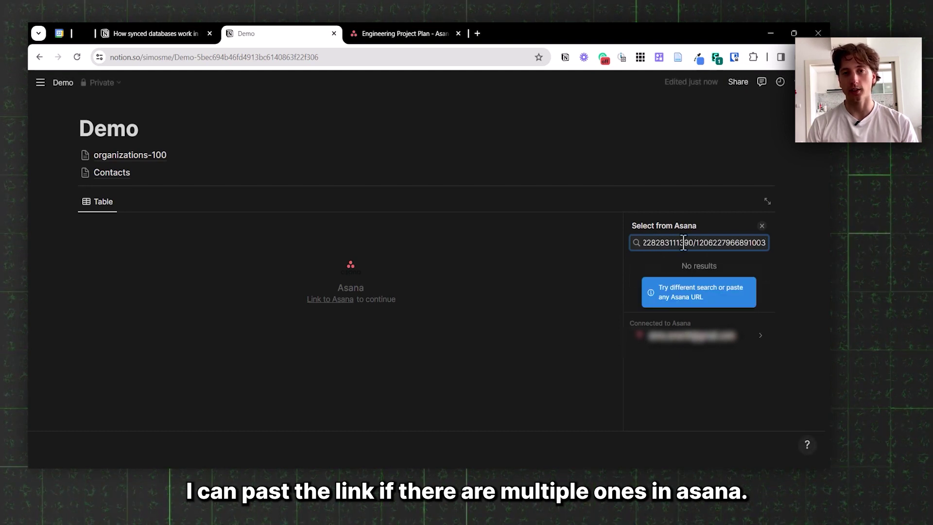
{"action": "key", "text": "ctrl+a"}
{"action": "key", "text": "BackSpace"}
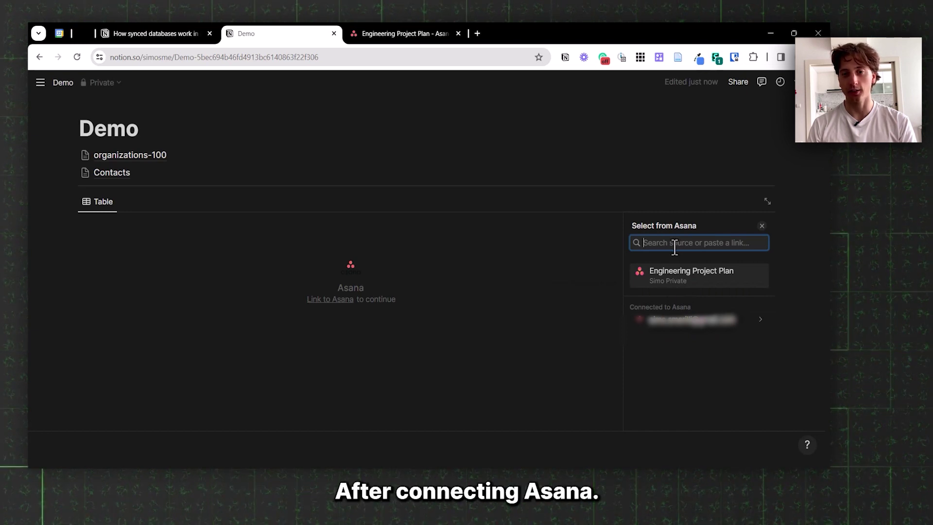
{"action": "left_click", "coordinate": [685, 286]}
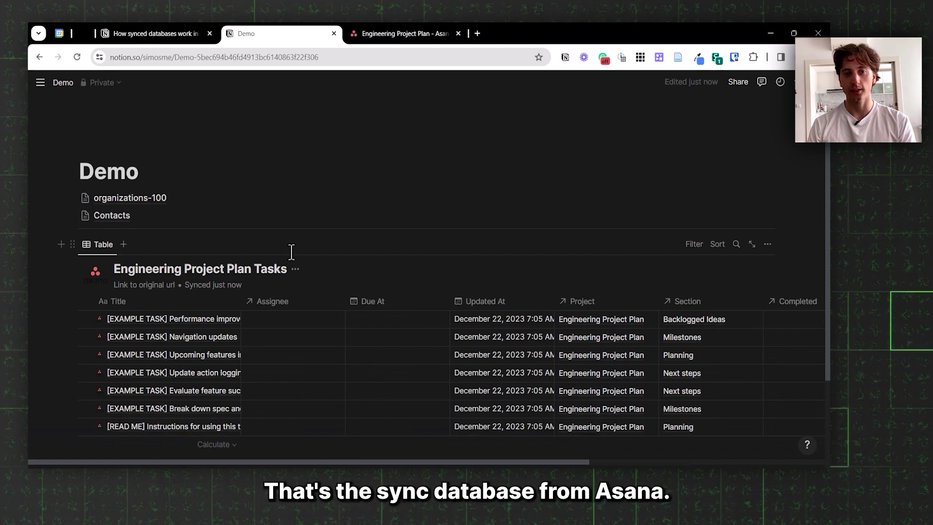
Open the synced table as a full page and count all 7 tasks in the Title column
{"action": "left_click", "coordinate": [752, 244]}
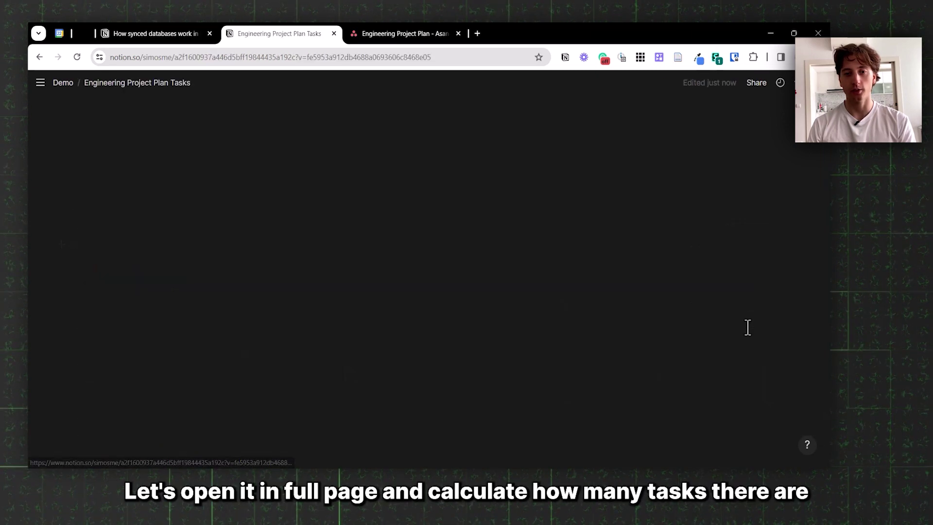
{"action": "left_click", "coordinate": [214, 315]}
{"action": "left_click", "coordinate": [146, 351]}
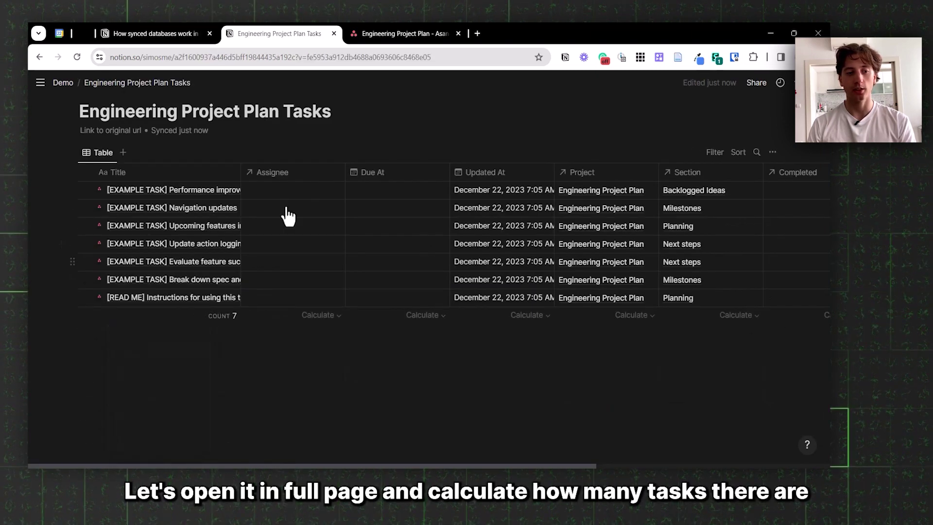
Wrap the Title column, freeze up to it, and briefly check the original Asana link
{"action": "left_click", "coordinate": [217, 175]}
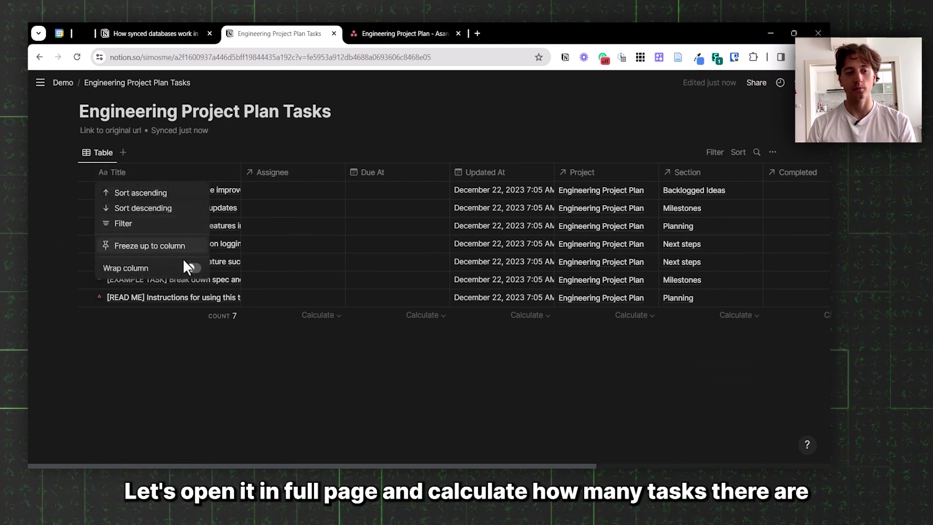
{"action": "left_click", "coordinate": [193, 267]}
{"action": "left_click", "coordinate": [191, 246]}
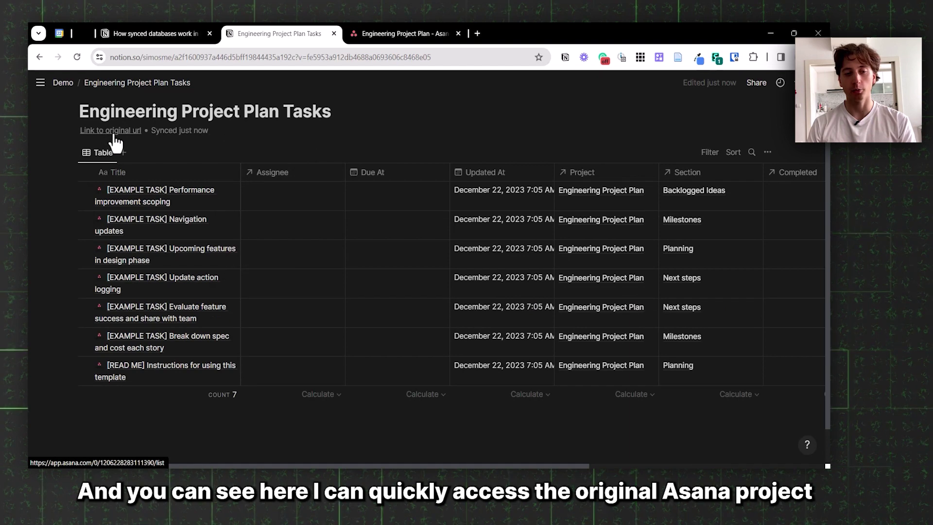
{"action": "left_click", "coordinate": [114, 137]}
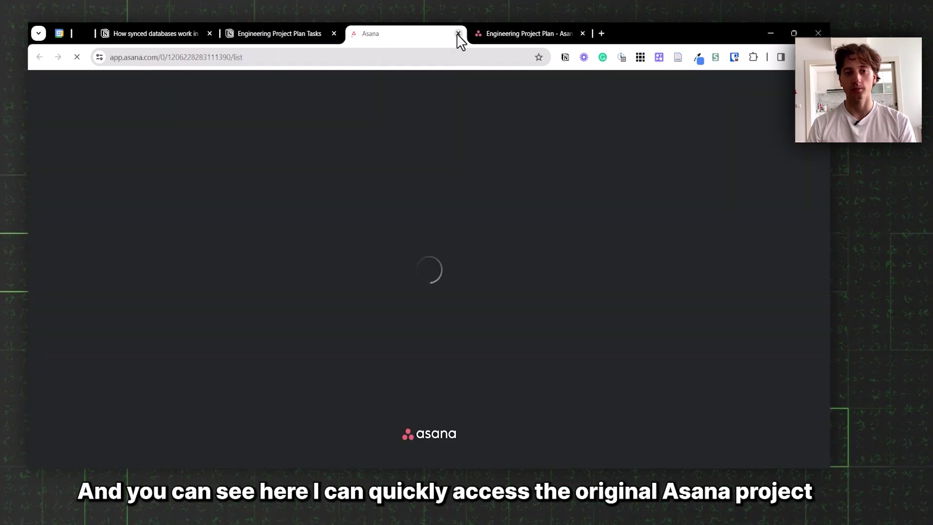
{"action": "left_click", "coordinate": [458, 33]}
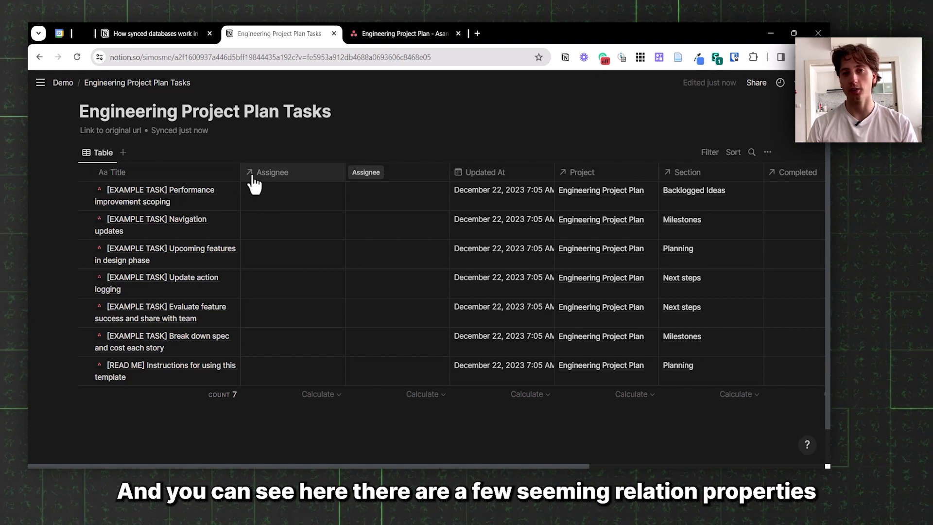
{"action": "scroll", "coordinate": [277, 196], "scroll_direction": "right", "scroll_amount": 3}
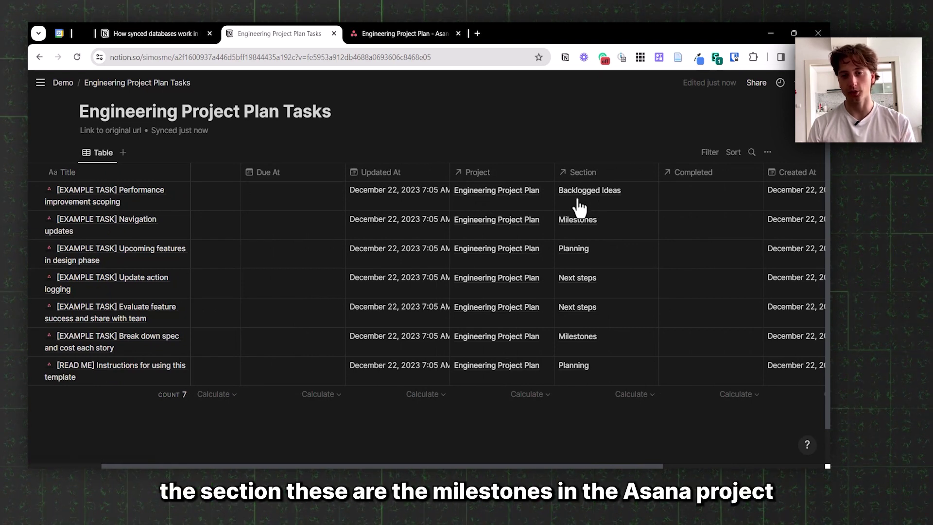
{"action": "scroll", "coordinate": [579, 209], "scroll_direction": "right", "scroll_amount": 5}
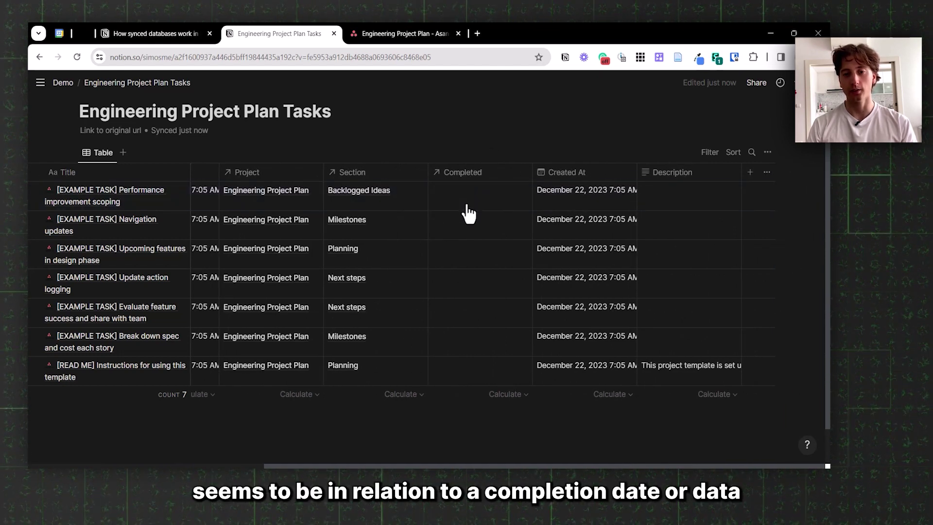
{"action": "left_click_drag", "start_coordinate": [468, 212], "coordinate": [671, 210]}
{"action": "scroll", "coordinate": [590, 214], "scroll_direction": "left", "scroll_amount": 7}
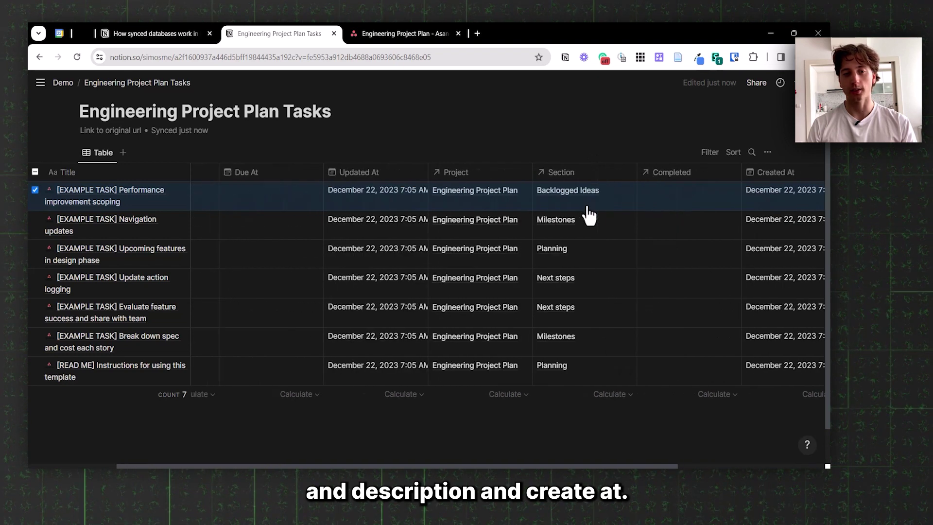
{"action": "left_click", "coordinate": [497, 156]}
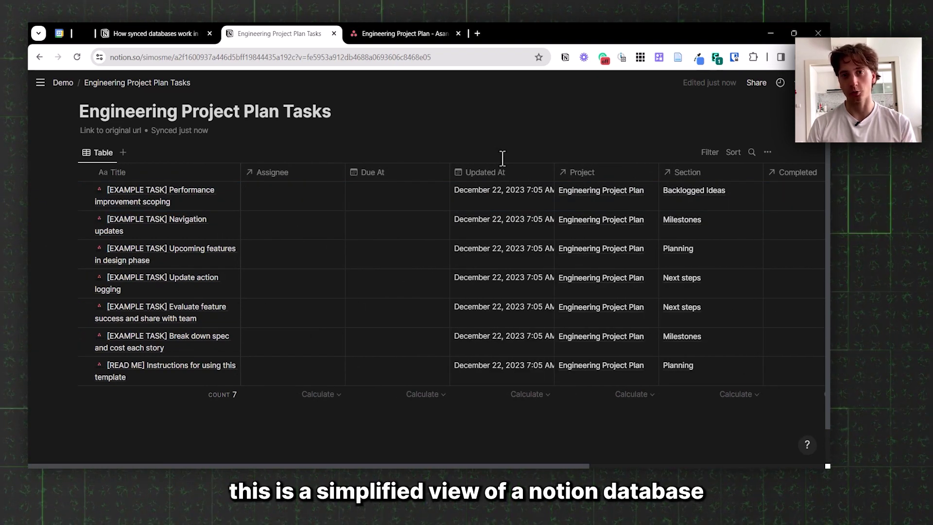
{"action": "left_click", "coordinate": [767, 152]}
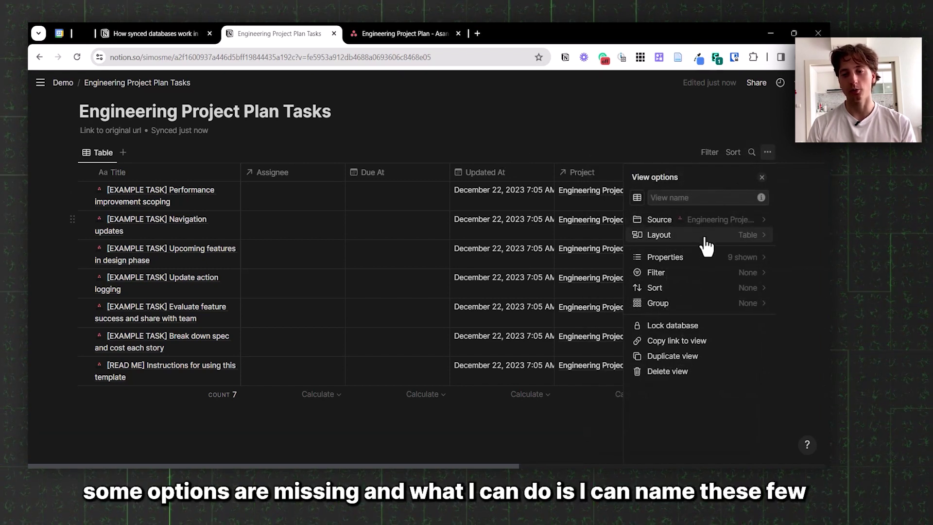
Change the Engineering Project Plan Tasks view to a Board layout and bring up its grouping options
{"action": "left_click", "coordinate": [671, 236]}
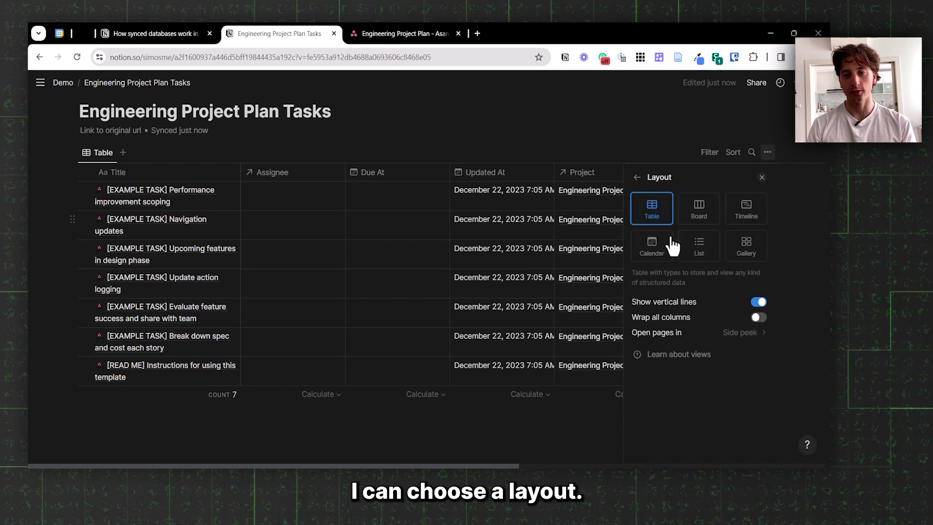
{"action": "left_click", "coordinate": [690, 222]}
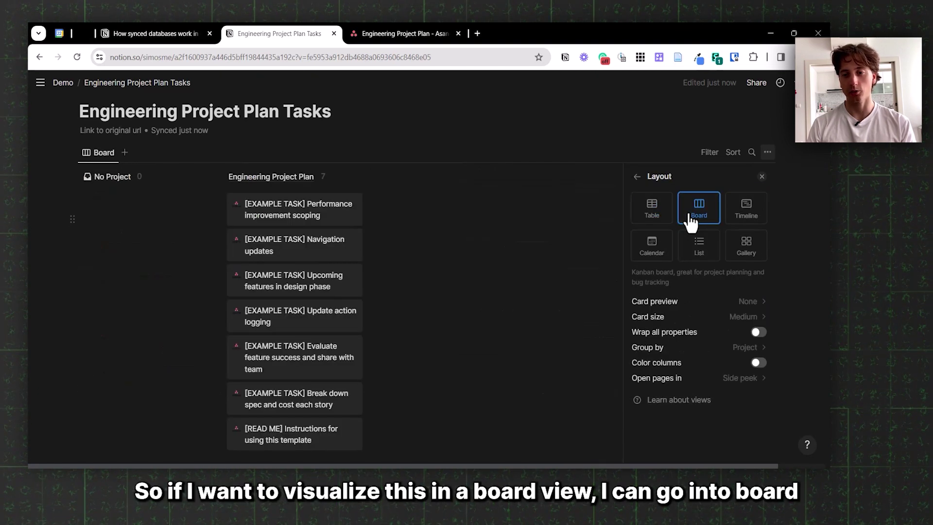
{"action": "left_click", "coordinate": [698, 347]}
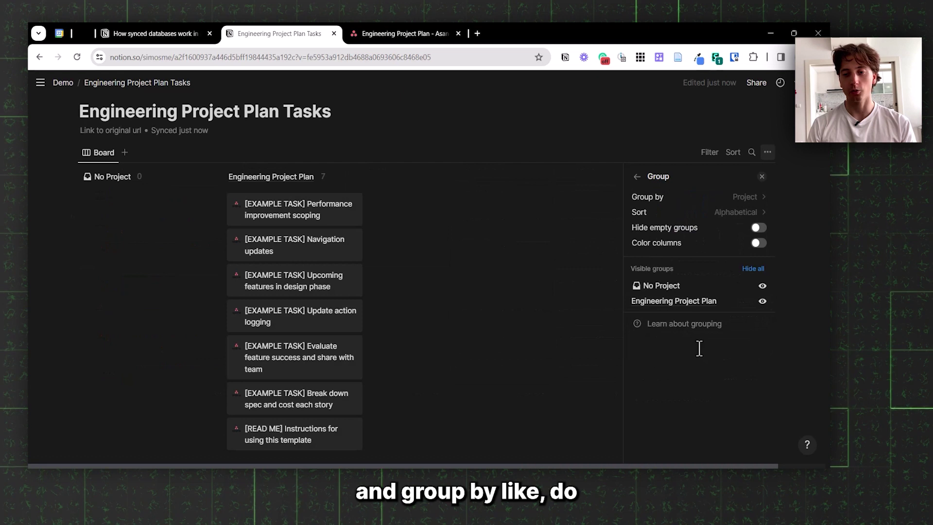
Group the board by Section and show the Assignee, Completed and Description properties
{"action": "left_click", "coordinate": [697, 197]}
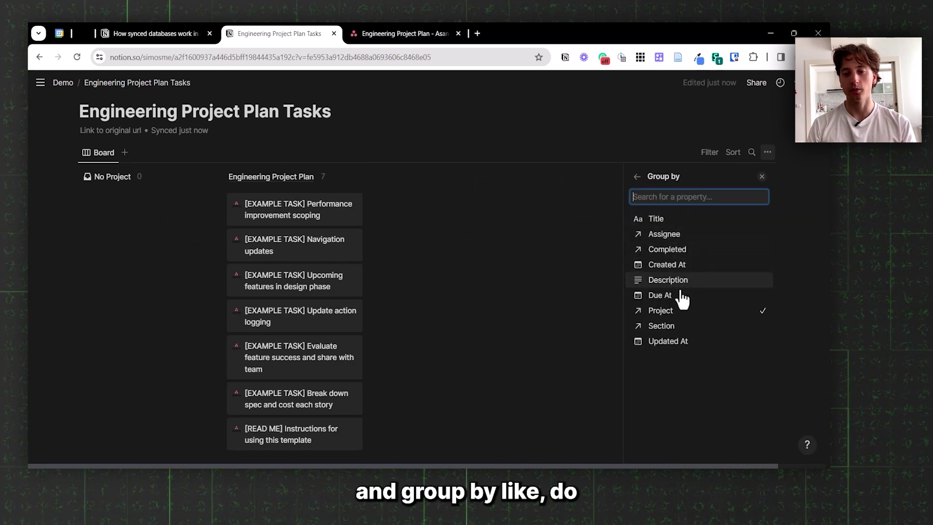
{"action": "left_click", "coordinate": [678, 327]}
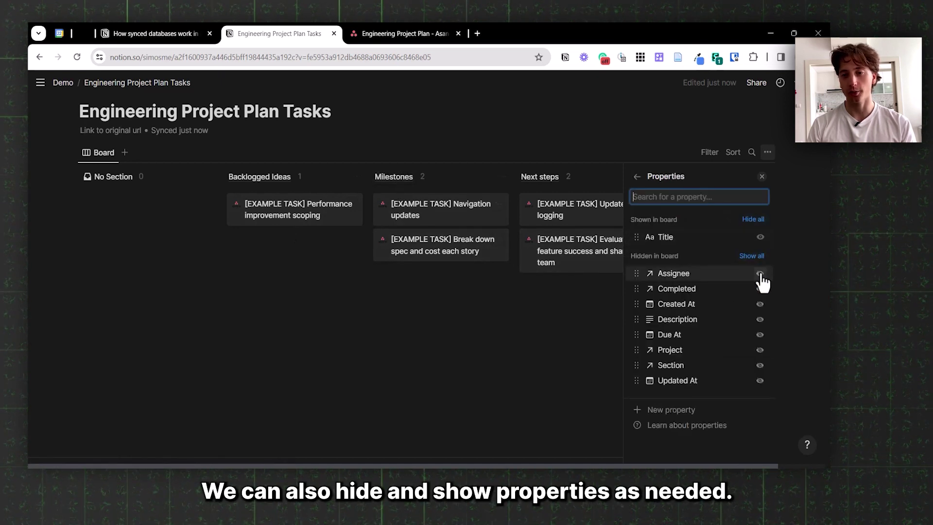
{"action": "left_click", "coordinate": [760, 273]}
{"action": "left_click", "coordinate": [760, 288]}
{"action": "left_click", "coordinate": [758, 321]}
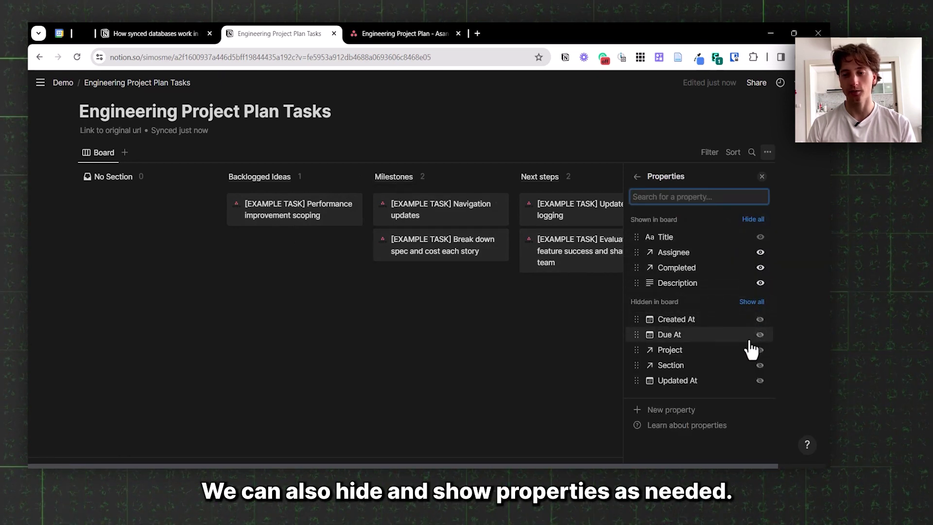
Add an Assignee filter and an ascending Created At sort, then preview the Performance improvement scoping task
{"action": "left_click", "coordinate": [636, 176]}
{"action": "left_click", "coordinate": [662, 272]}
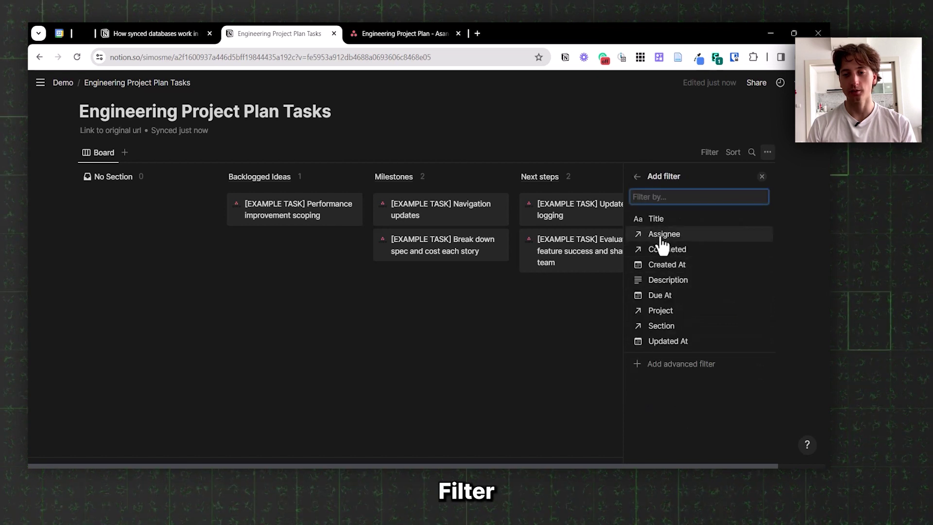
{"action": "left_click", "coordinate": [663, 234]}
{"action": "left_click", "coordinate": [165, 176]}
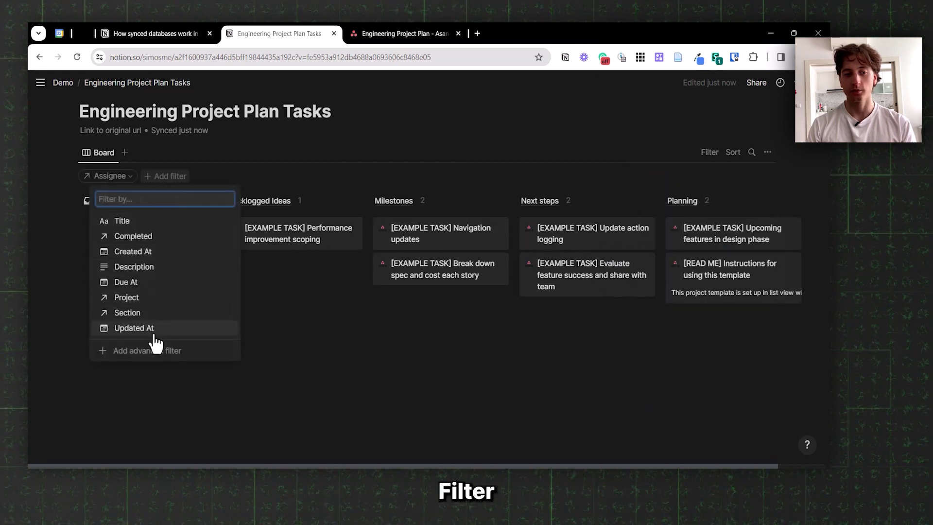
{"action": "key", "text": "Escape"}
{"action": "left_click", "coordinate": [736, 151]}
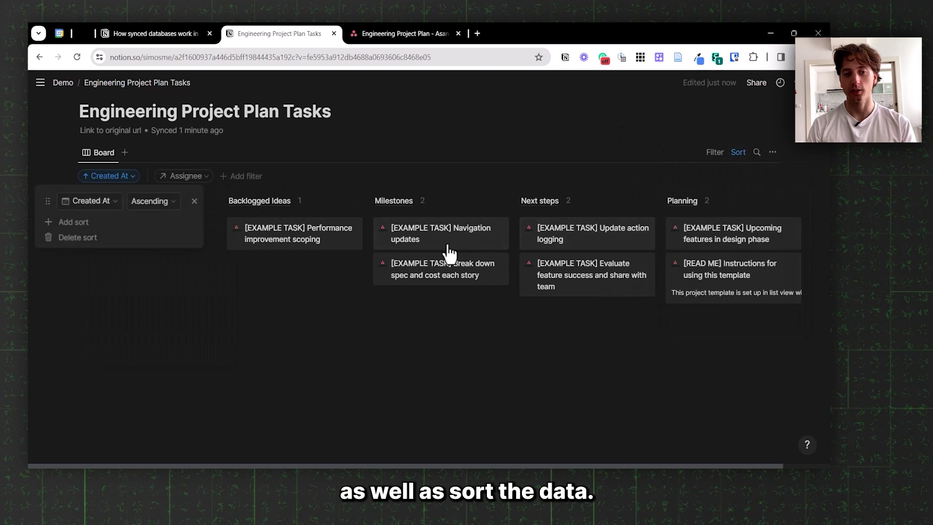
{"action": "left_click", "coordinate": [418, 156]}
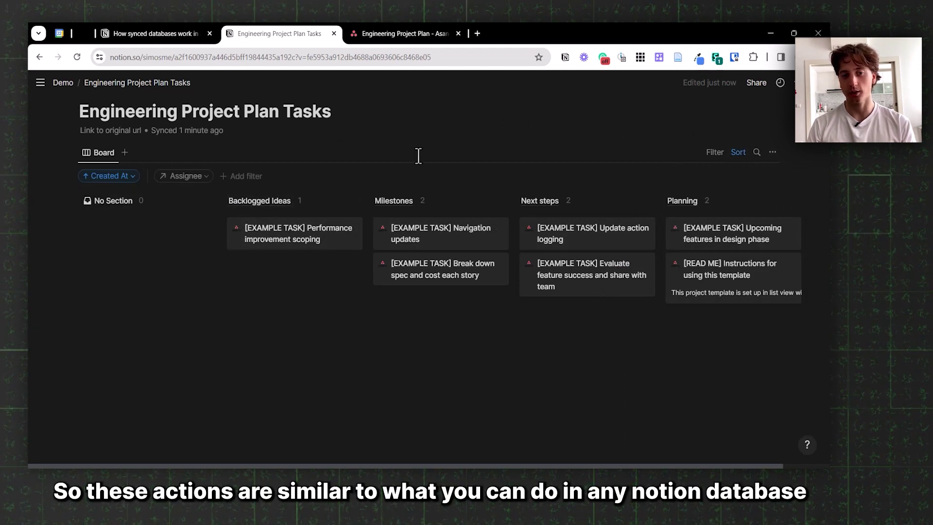
{"action": "left_click", "coordinate": [283, 233]}
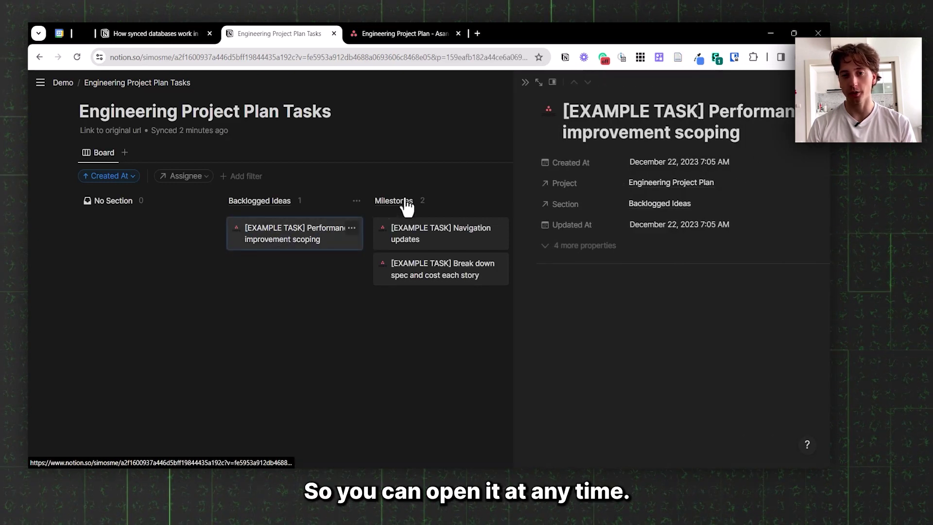
Open the Performance improvement scoping task full page and customize its property display for all task pages
{"action": "left_click", "coordinate": [458, 82]}
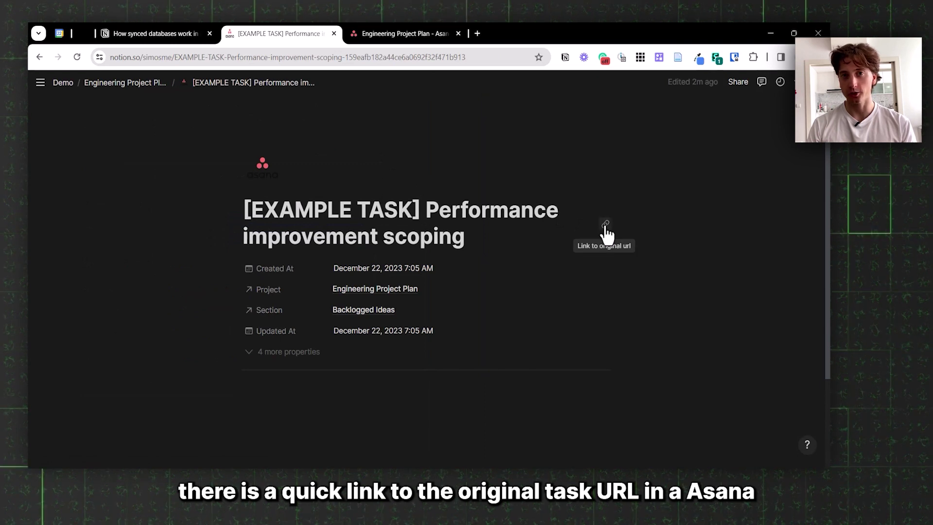
{"action": "scroll", "coordinate": [287, 234], "scroll_direction": "down", "scroll_amount": 1}
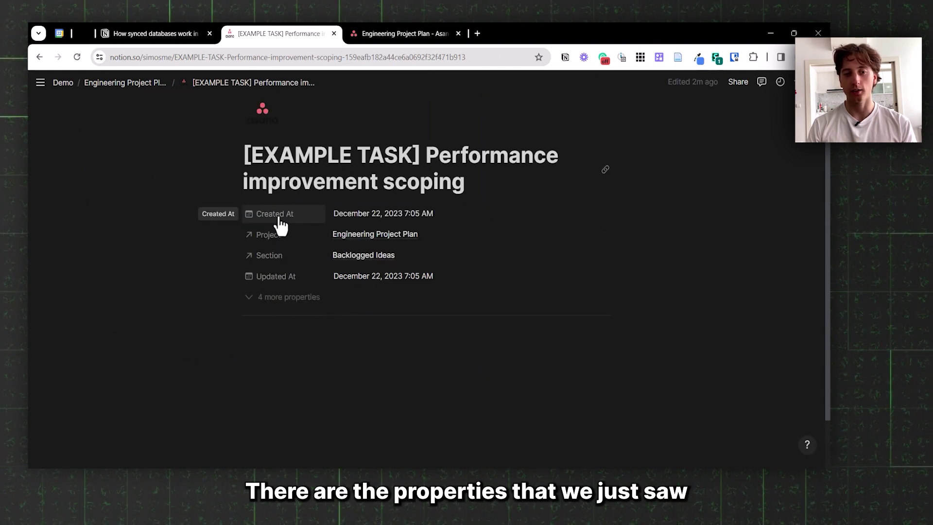
{"action": "left_click", "coordinate": [281, 224]}
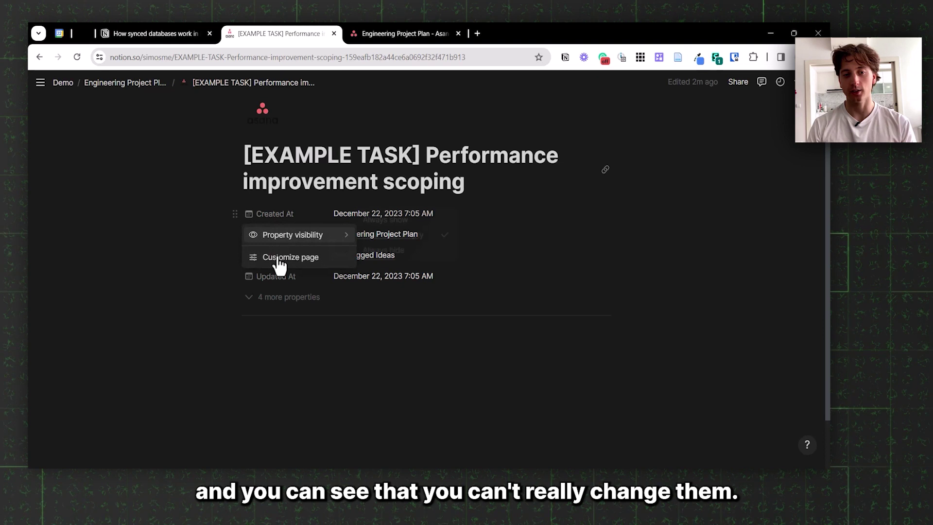
{"action": "mouse_move", "coordinate": [250, 243]}
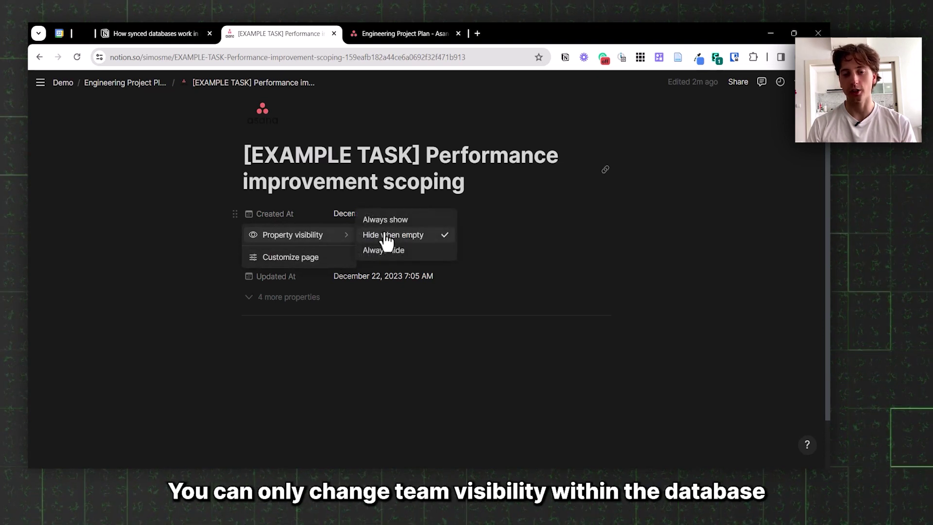
{"action": "left_click", "coordinate": [310, 258]}
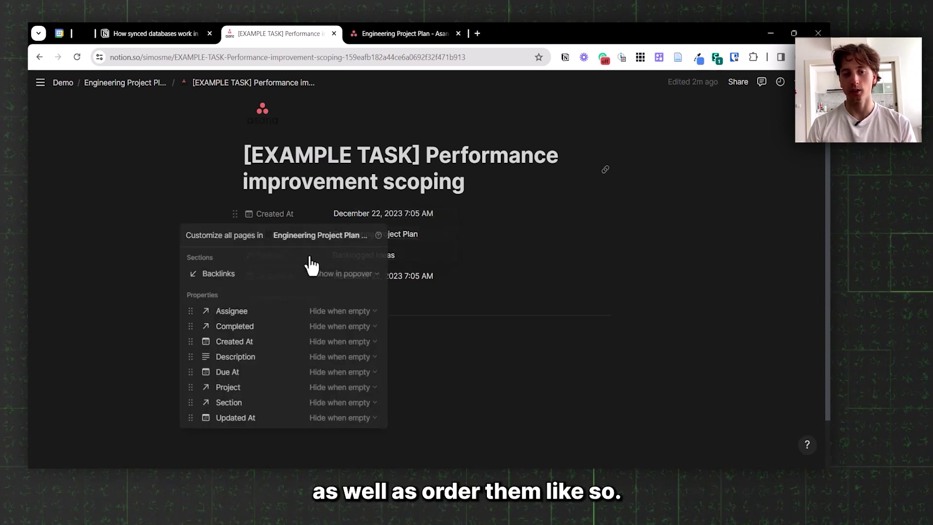
{"action": "left_click_drag", "start_coordinate": [191, 311], "coordinate": [229, 354]}
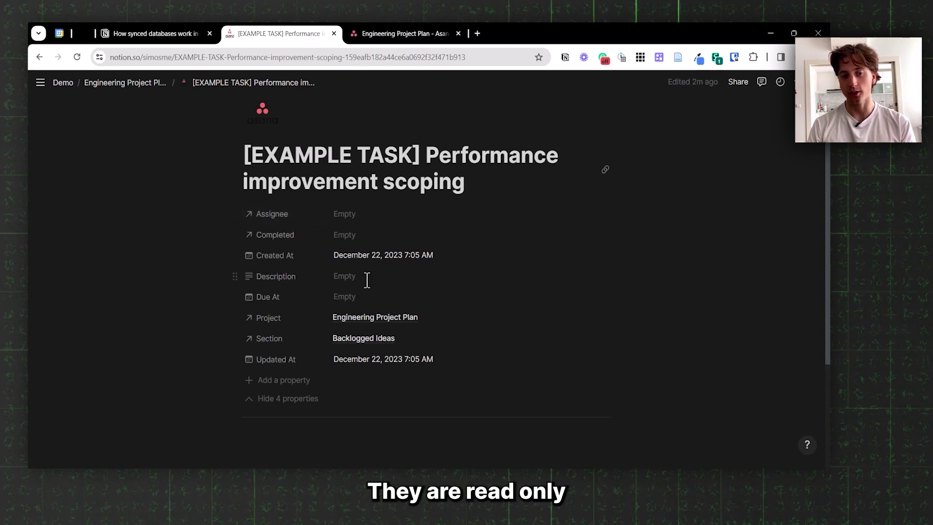
Follow the Engineering Project Plan link and preview the Backlogged Ideas section page
{"action": "left_click", "coordinate": [358, 330]}
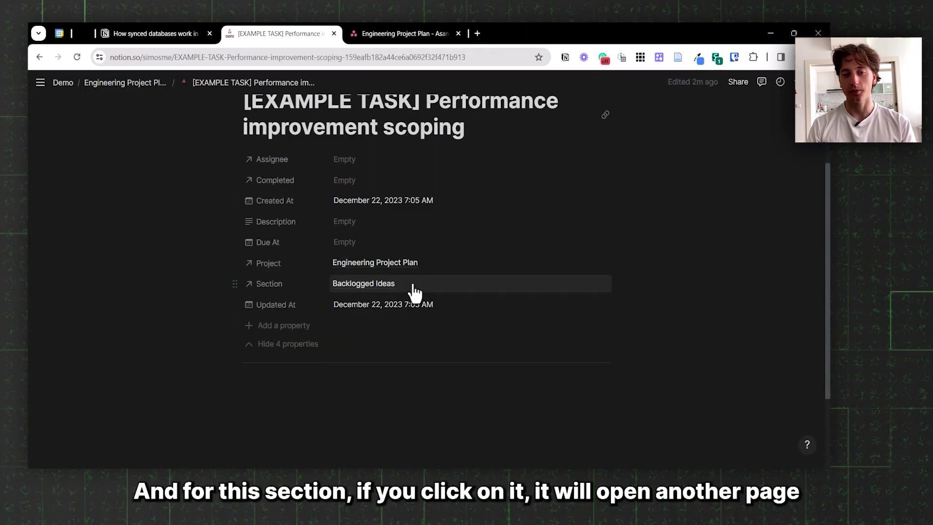
{"action": "left_click", "coordinate": [414, 291]}
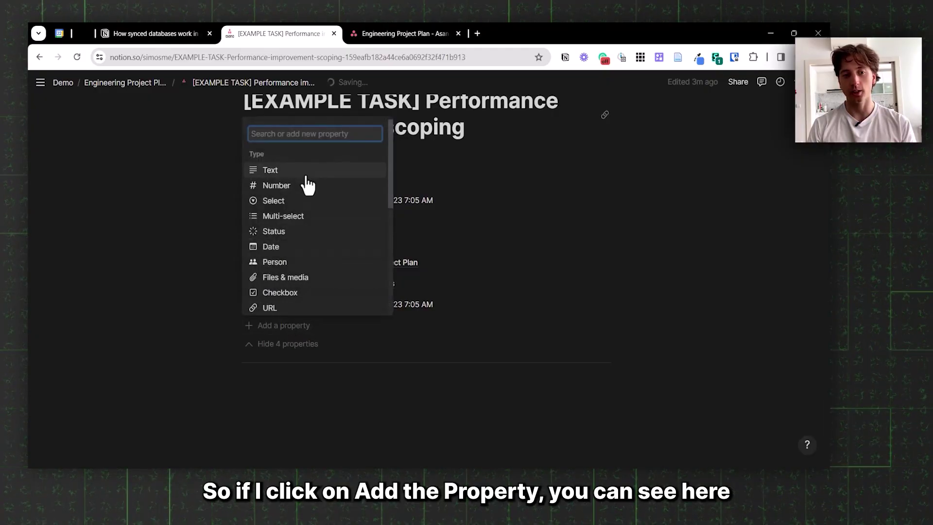
Scroll through the property type list, then switch to the Asana tab showing the task
{"action": "scroll", "coordinate": [301, 242], "scroll_direction": "down", "scroll_amount": 5}
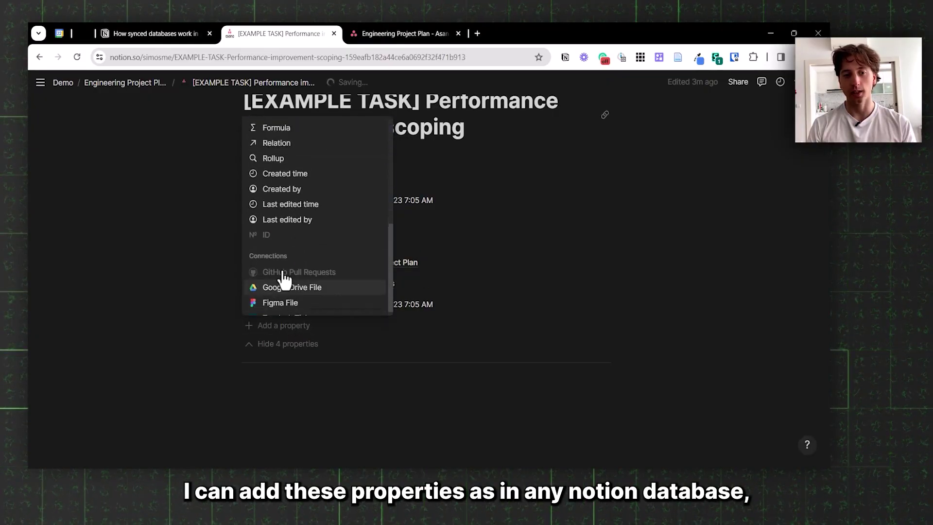
{"action": "scroll", "coordinate": [283, 277], "scroll_direction": "up", "scroll_amount": 3}
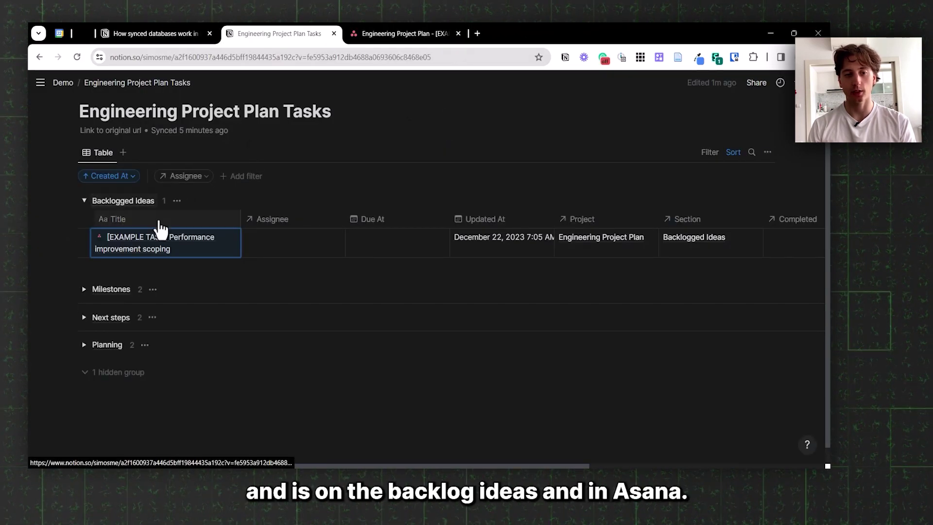
{"action": "key", "text": "ctrl+Tab"}
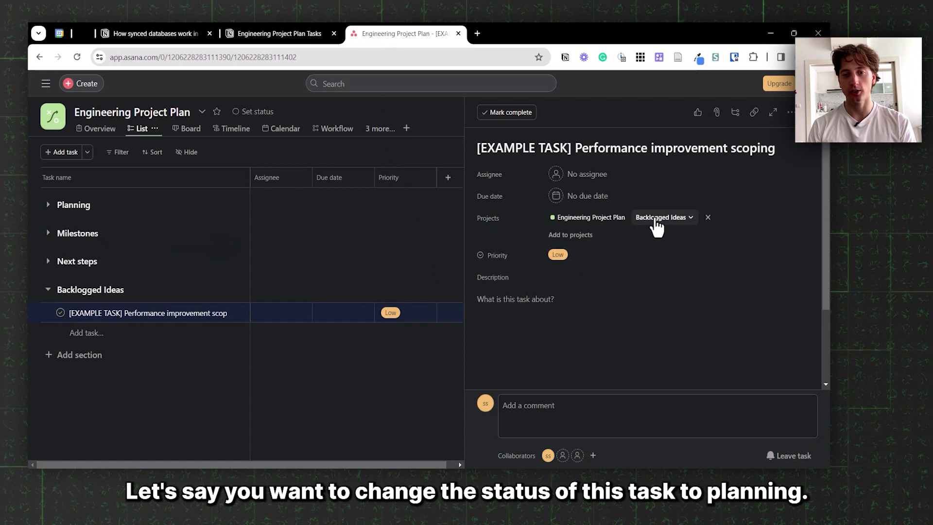
Move the Performance improvement scoping task from Backlogged Ideas to Planning in Asana, then return to Notion
{"action": "left_click", "coordinate": [660, 219]}
{"action": "left_click", "coordinate": [652, 246]}
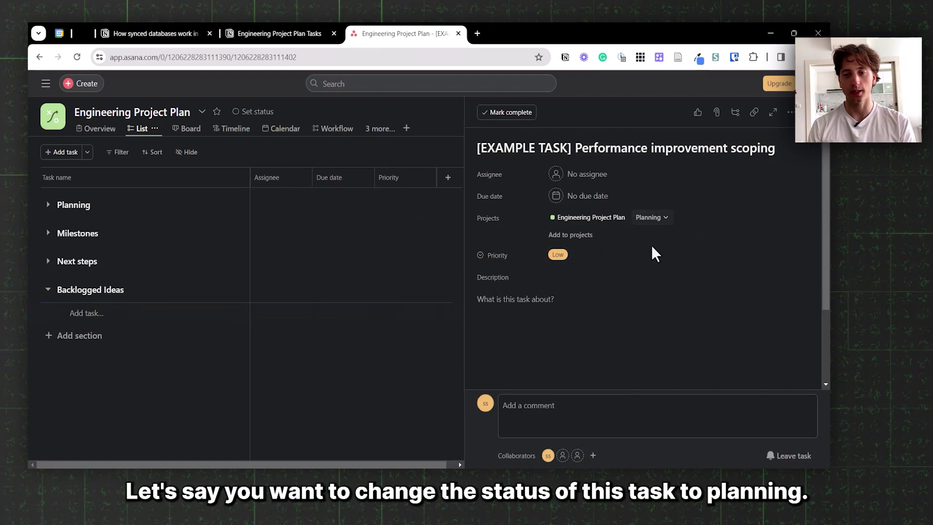
{"action": "key", "text": "ctrl+shift+Tab"}
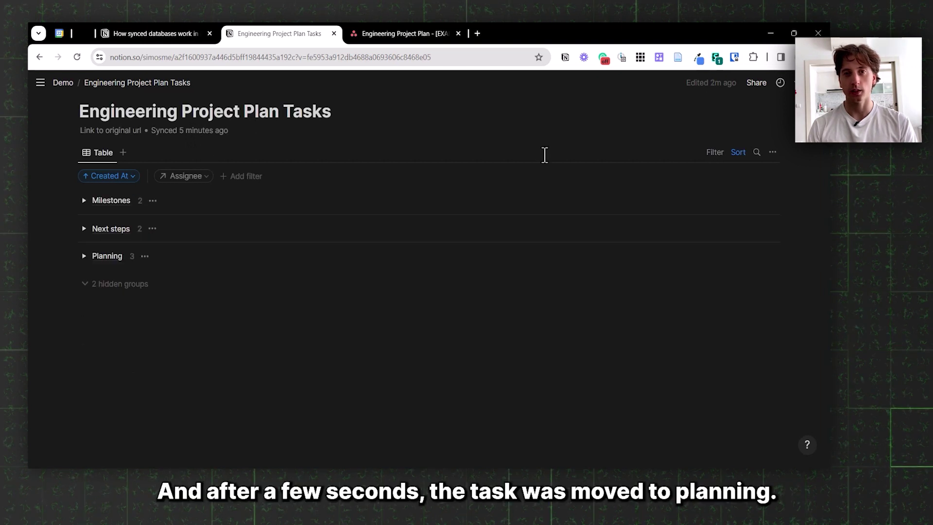
Expand the Planning group to see its three tasks, then view the database's source and sync settings
{"action": "left_click", "coordinate": [83, 257]}
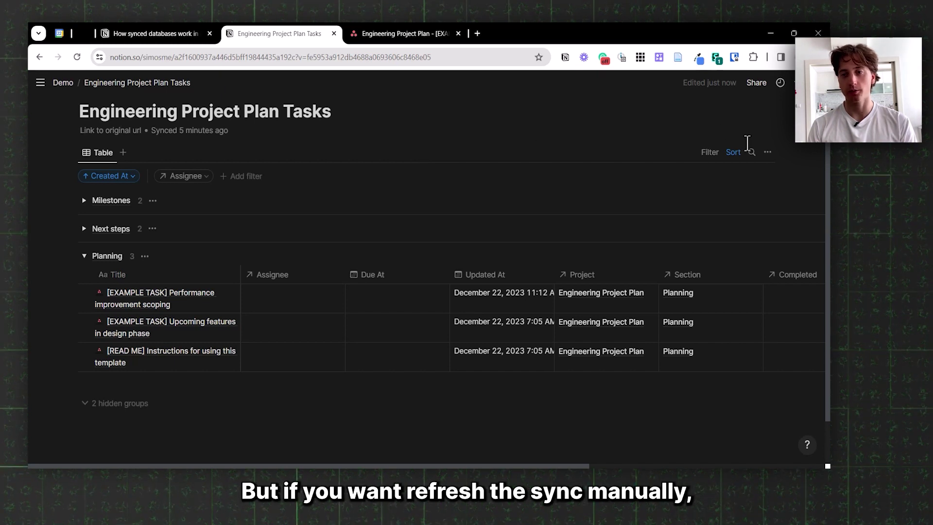
{"action": "left_click", "coordinate": [767, 152]}
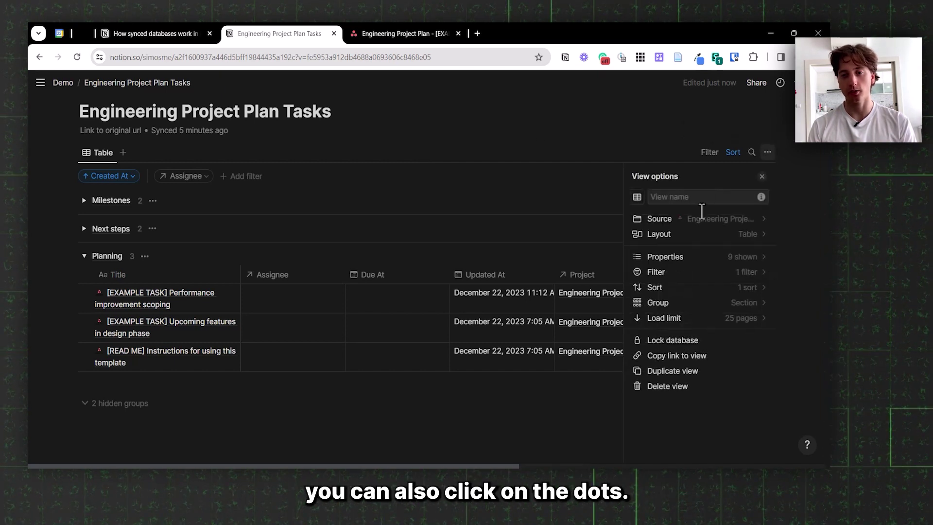
{"action": "left_click", "coordinate": [698, 220]}
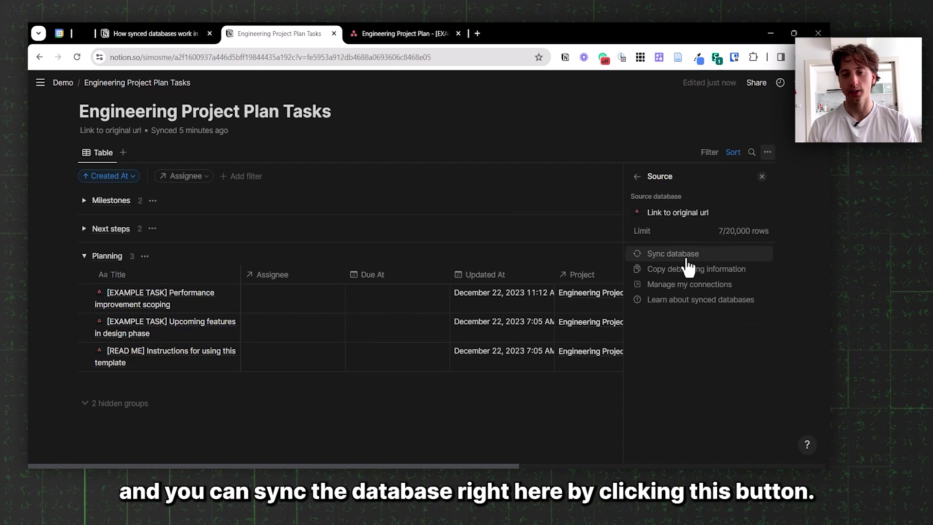